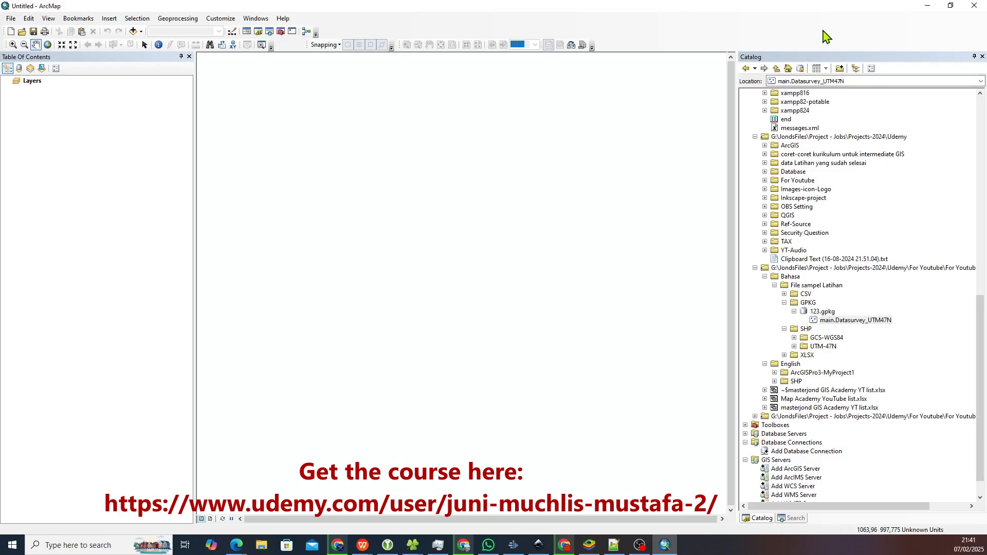
Add the main.Datasurvey_UTM47N point layer from 123.gpkg to the map.
click(859, 323)
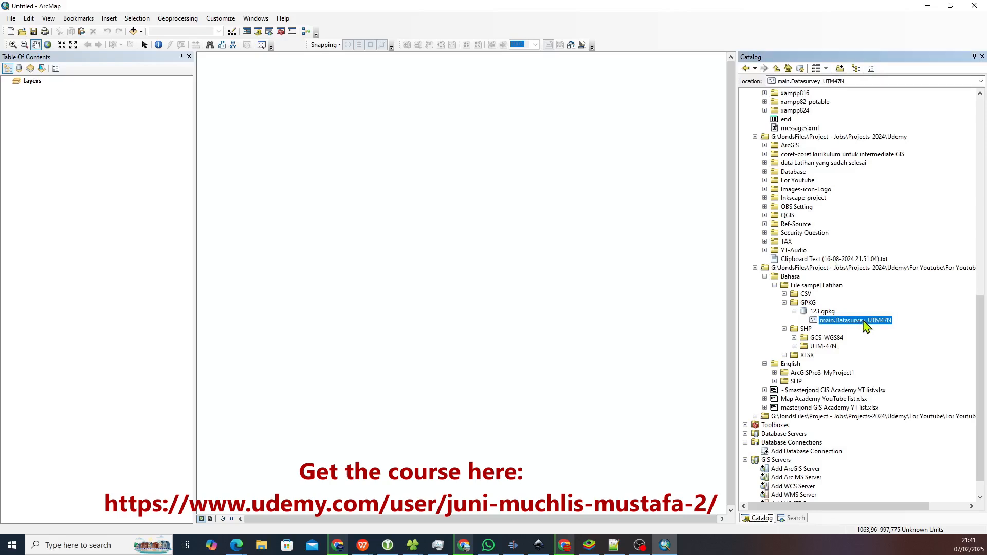
drag(864, 321, 201, 265)
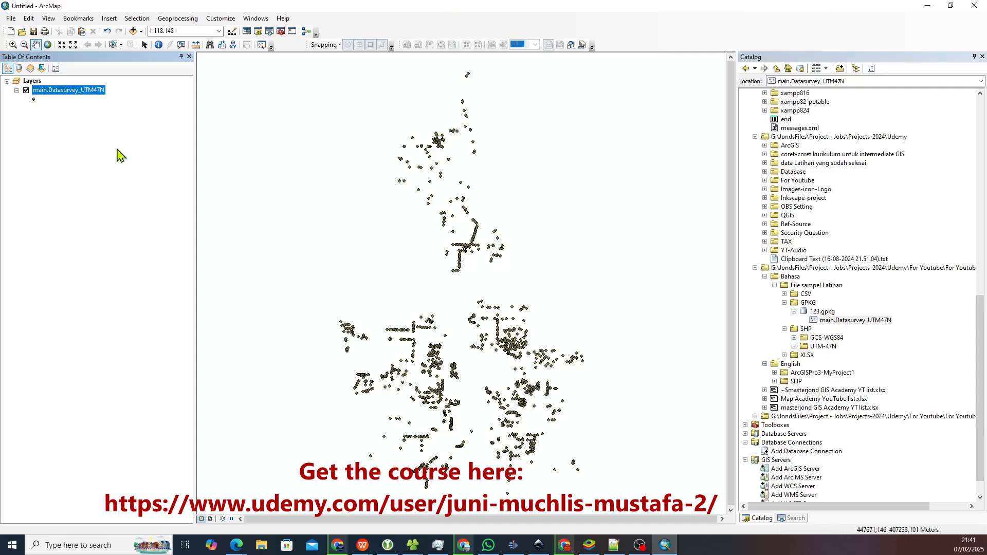
Try to start an edit session on the main.Datasurvey_UTM47N layer.
right_click(57, 91)
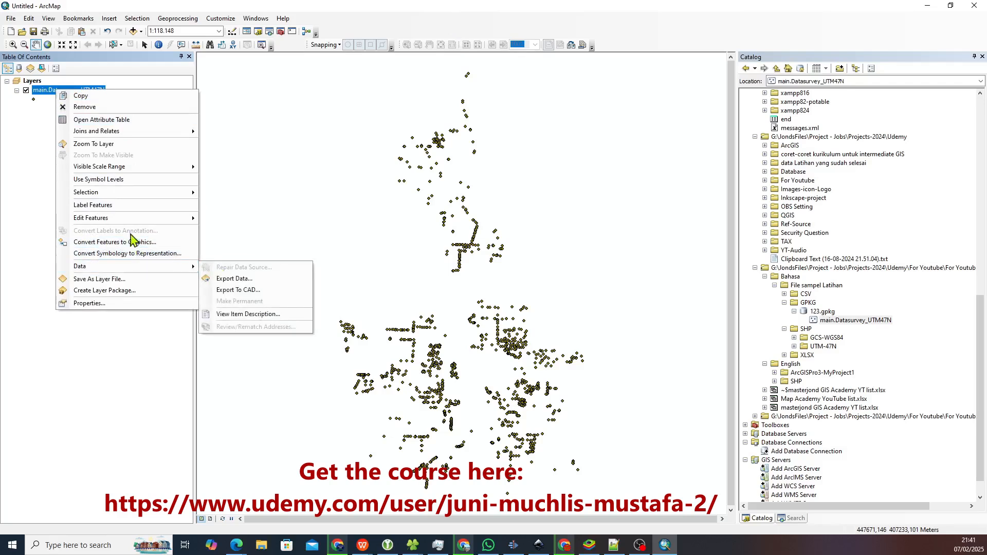
mouse_move(132, 218)
click(238, 222)
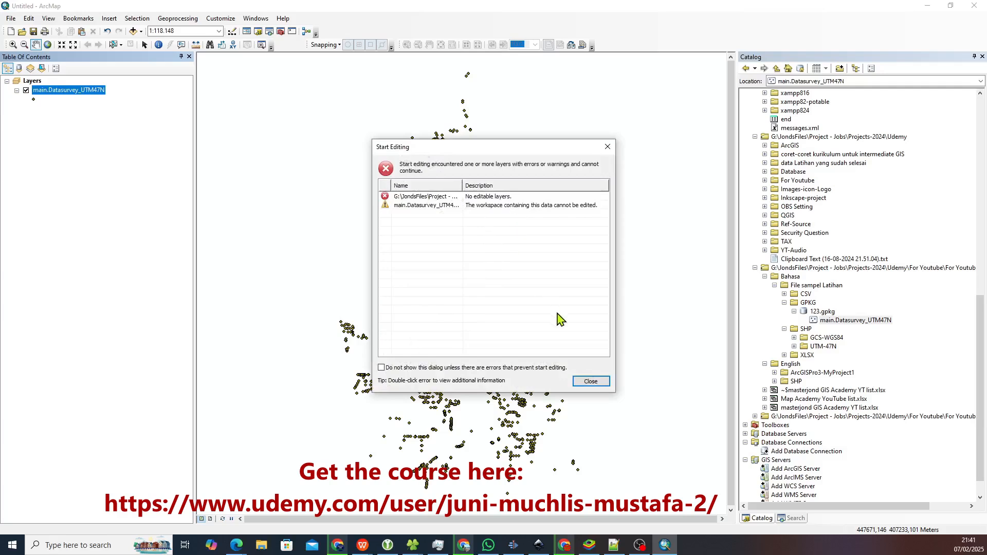
click(591, 381)
drag(458, 266, 442, 268)
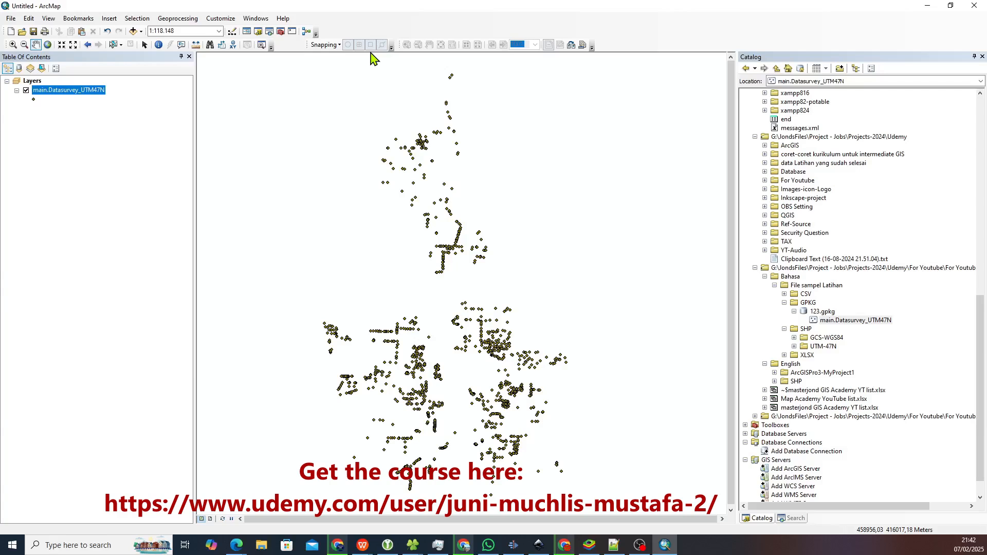
right_click(86, 90)
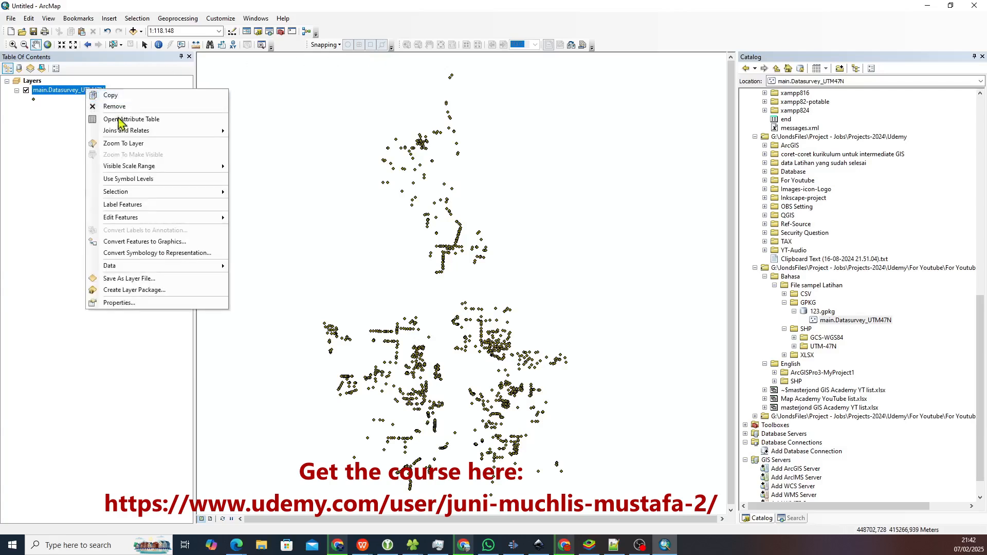
click(112, 345)
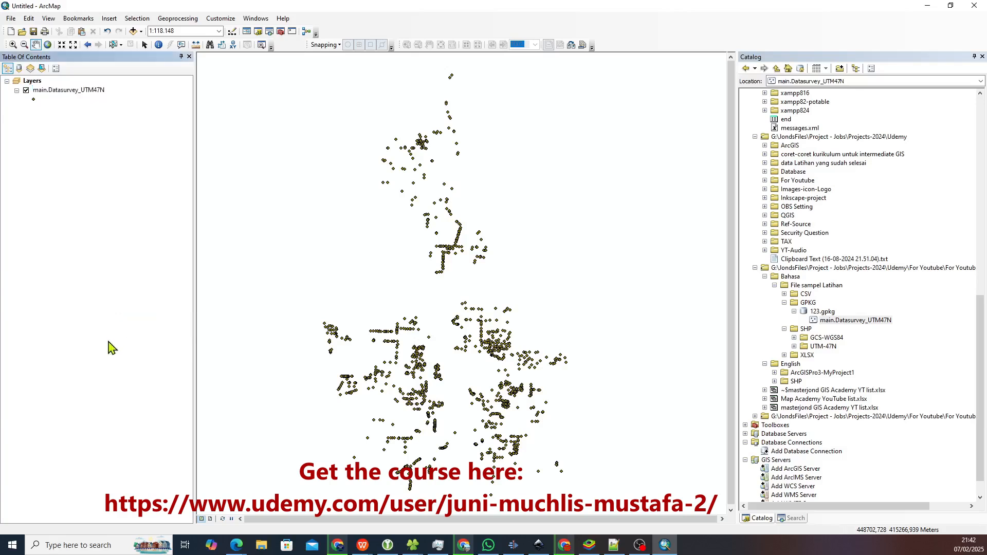
Set the main.Datasurvey_UTM47N layer's single symbol to red with size 6 and apply it to the map.
click(85, 91)
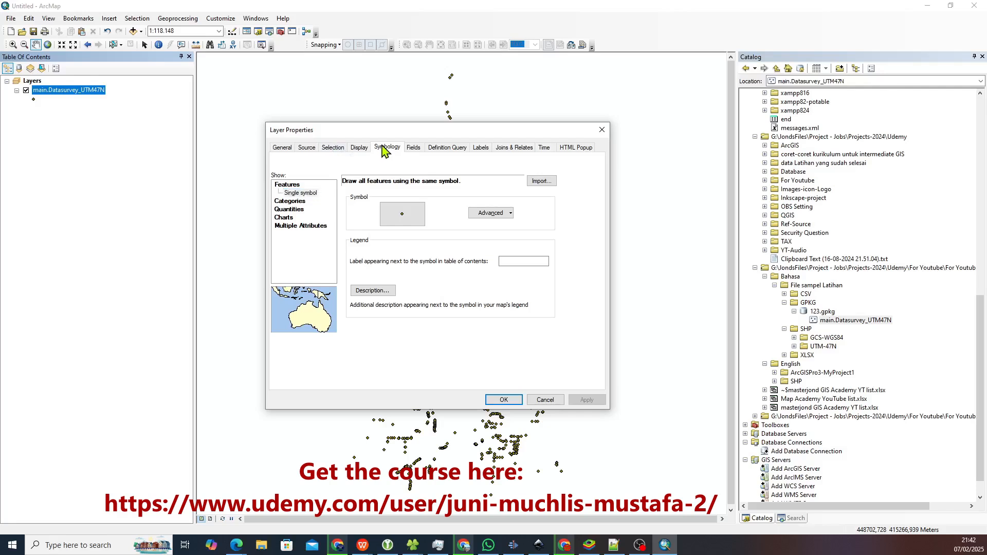
click(312, 194)
drag(452, 132, 291, 94)
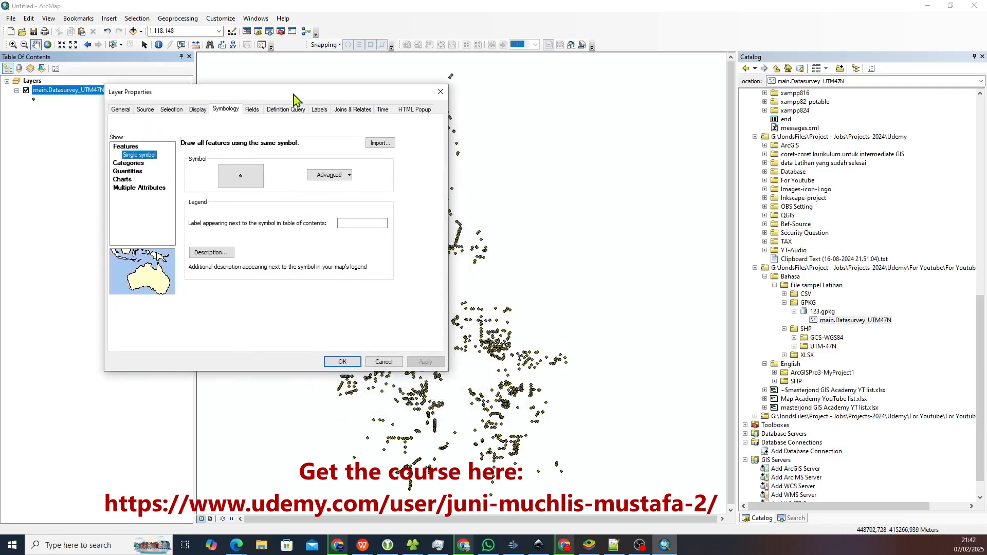
click(241, 175)
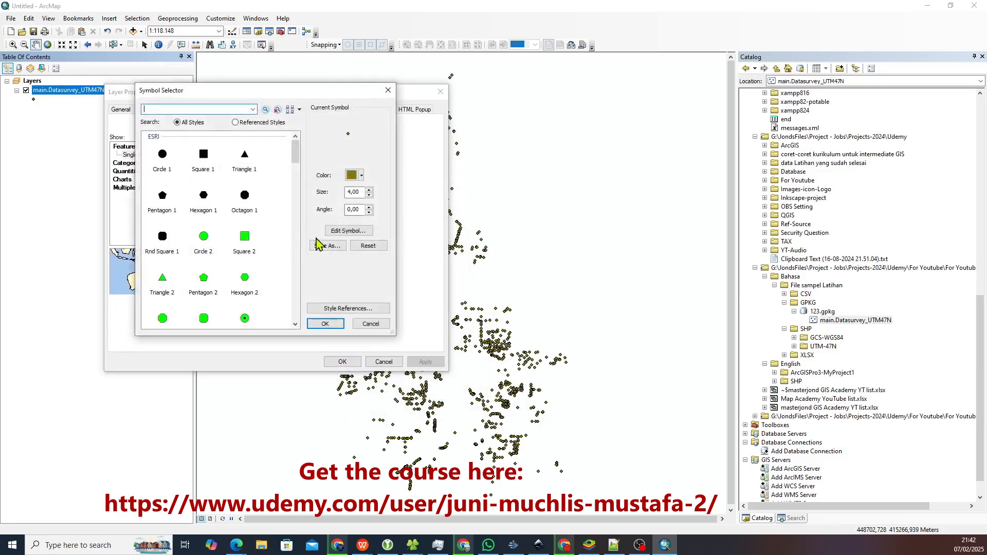
click(369, 190)
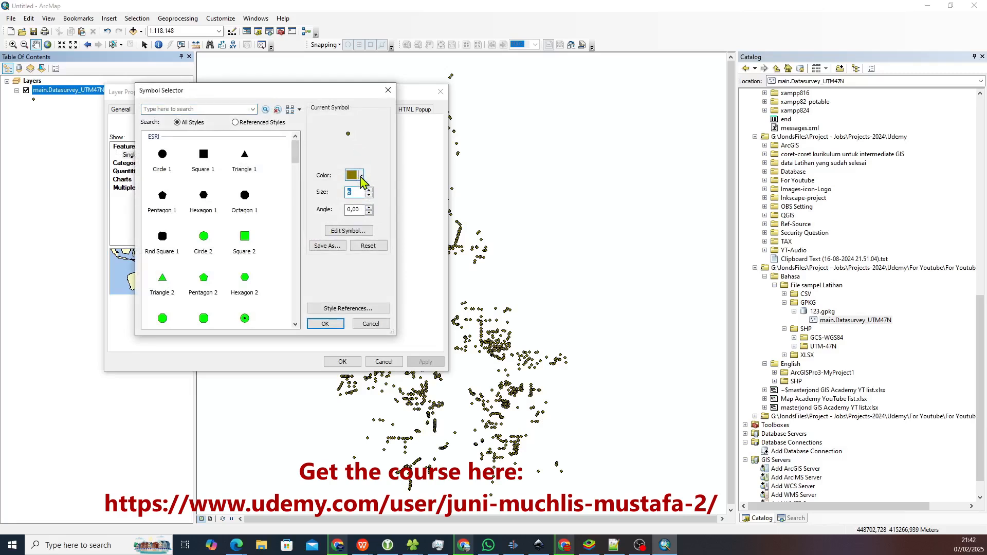
click(362, 177)
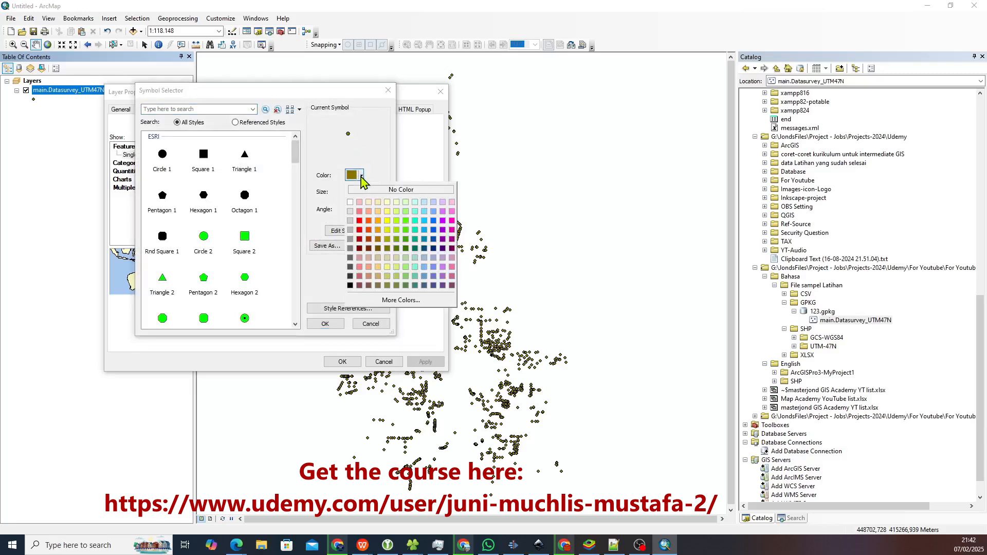
click(359, 229)
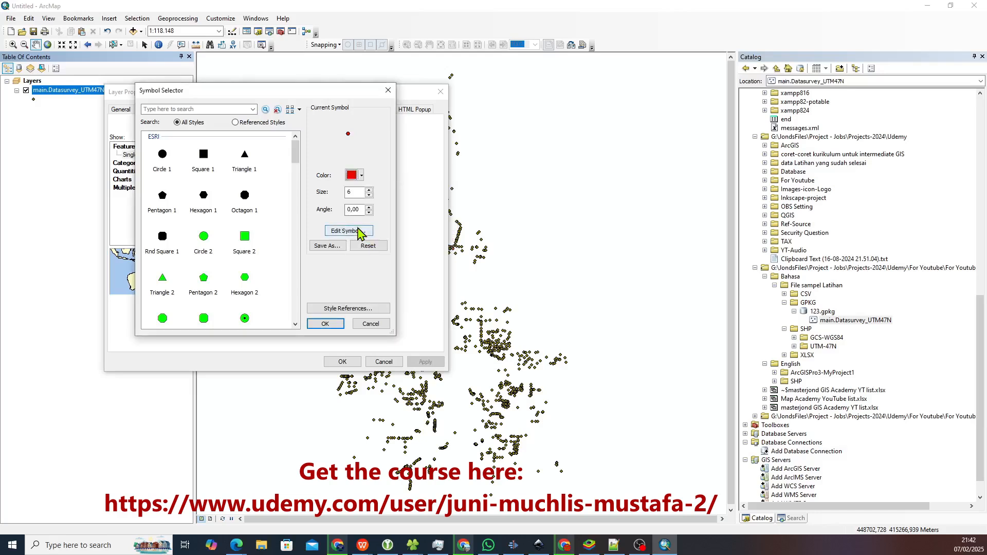
click(333, 324)
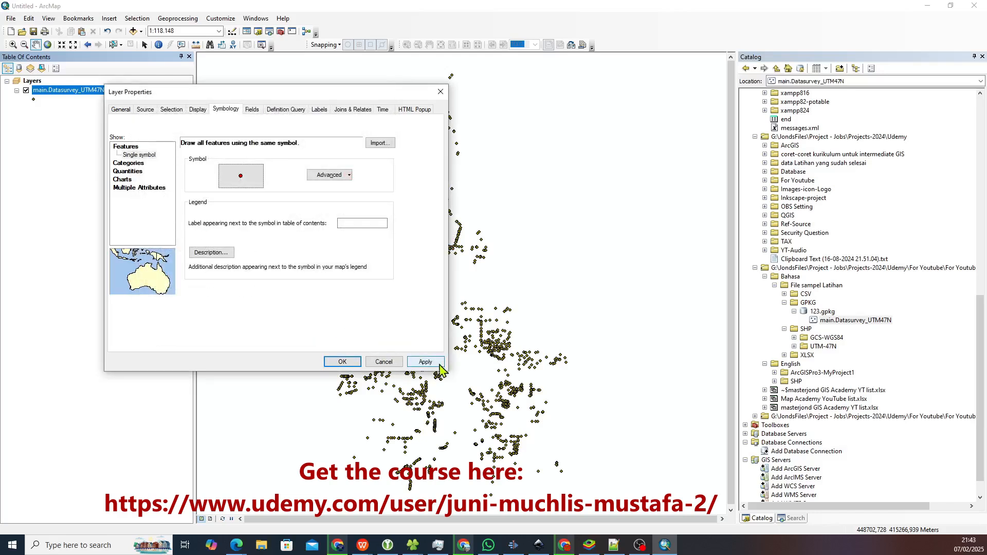
drag(385, 95, 332, 87)
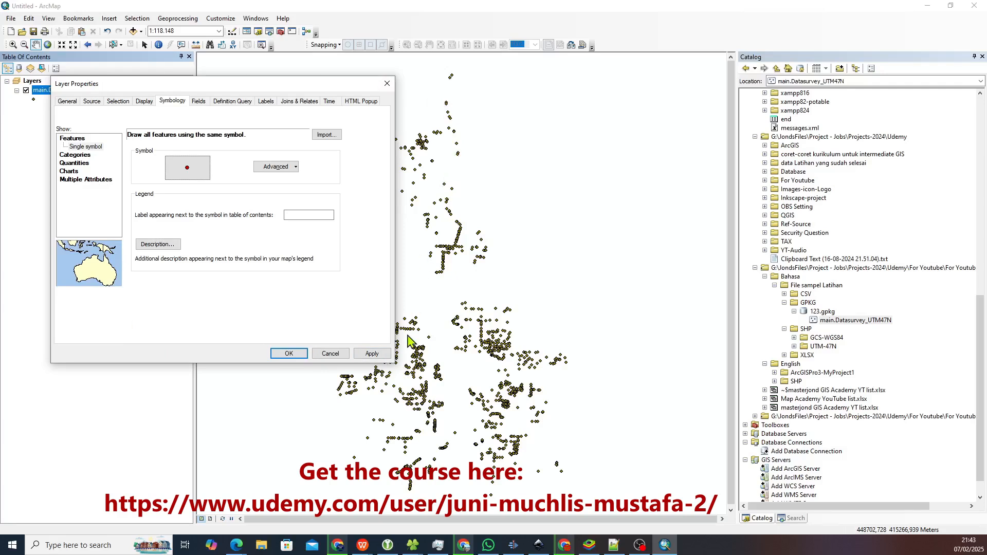
click(372, 354)
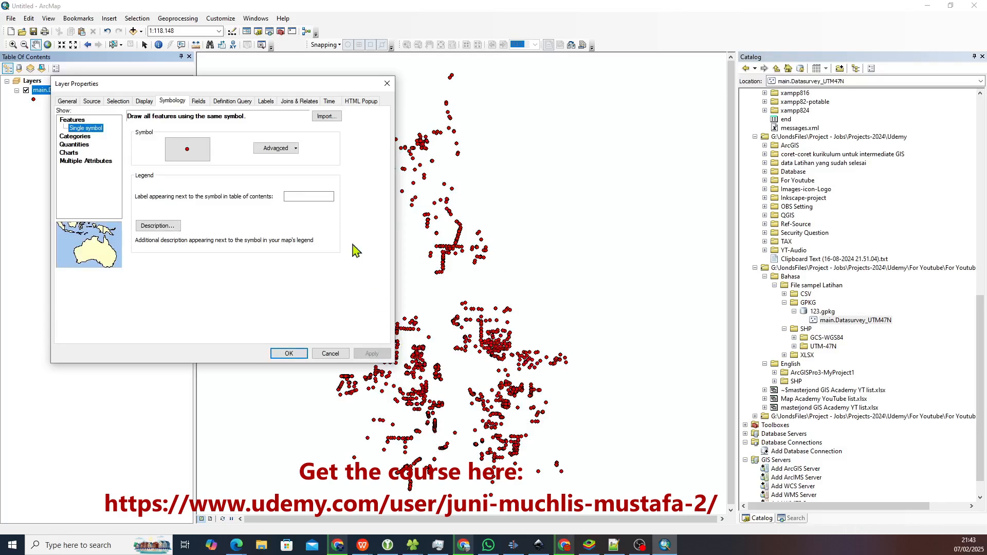
Try Solar Yellow and green outline colours on the layer's point symbol in the symbol property editor.
click(189, 150)
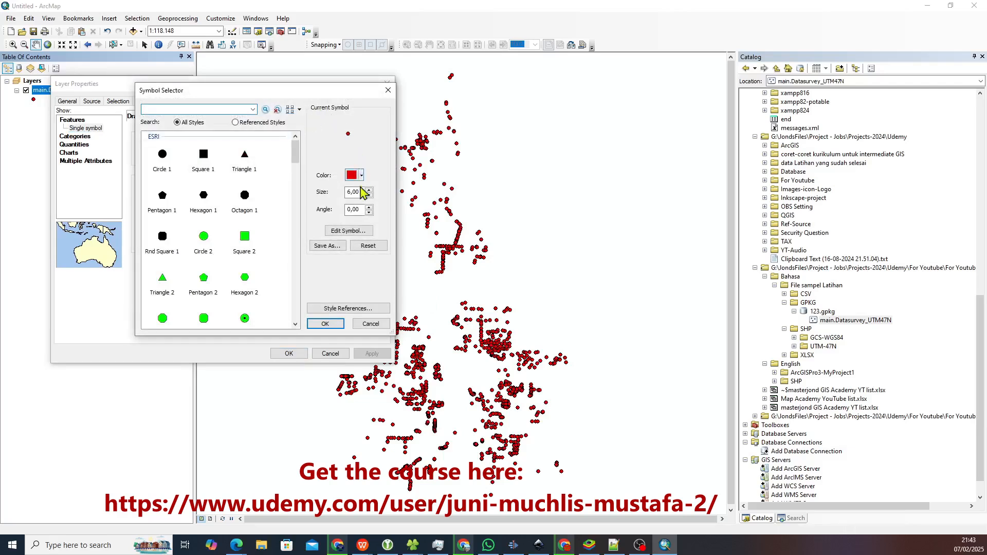
click(352, 231)
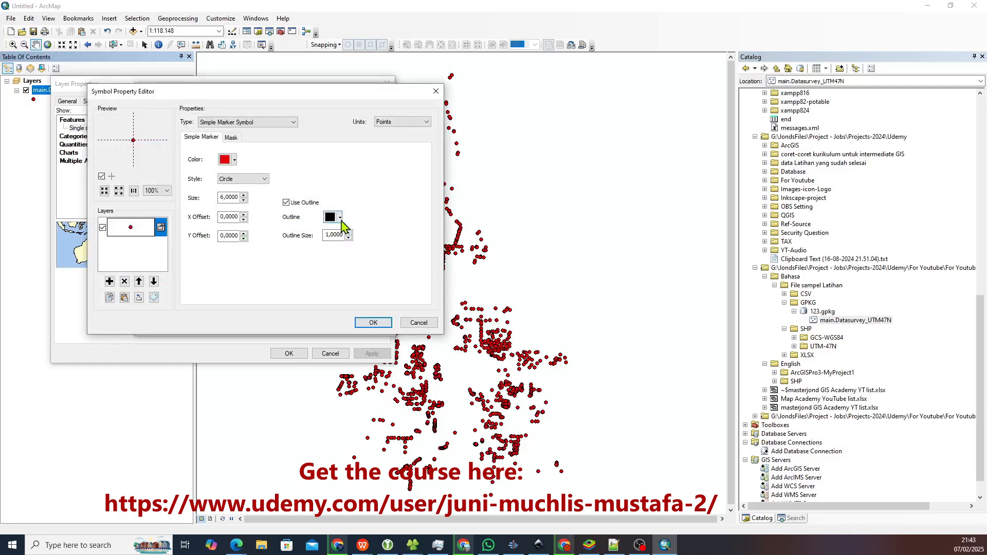
click(340, 218)
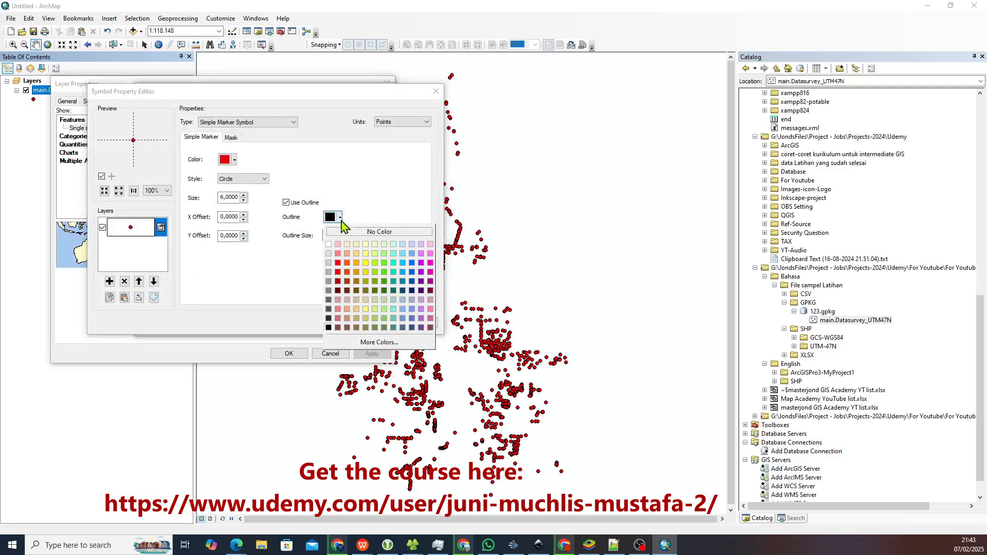
click(367, 264)
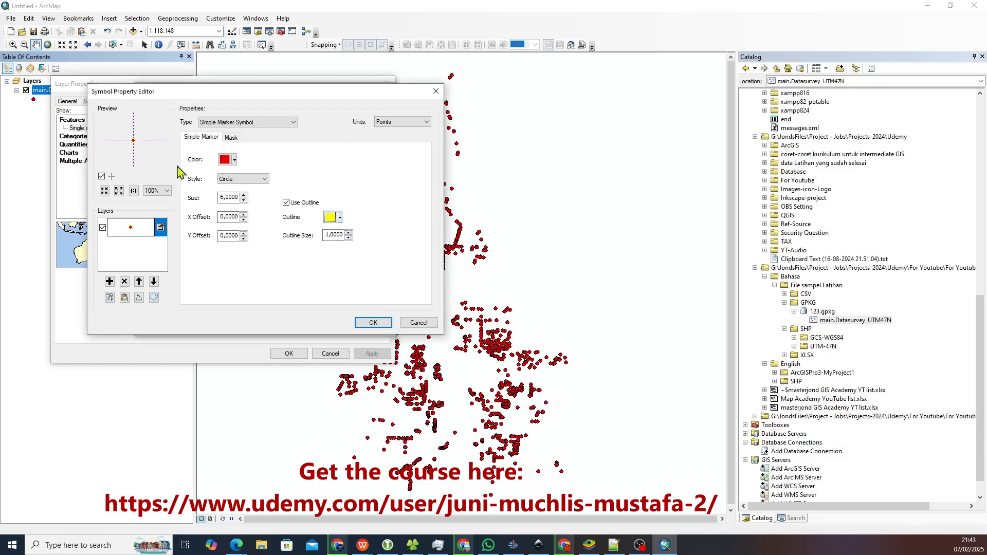
click(333, 217)
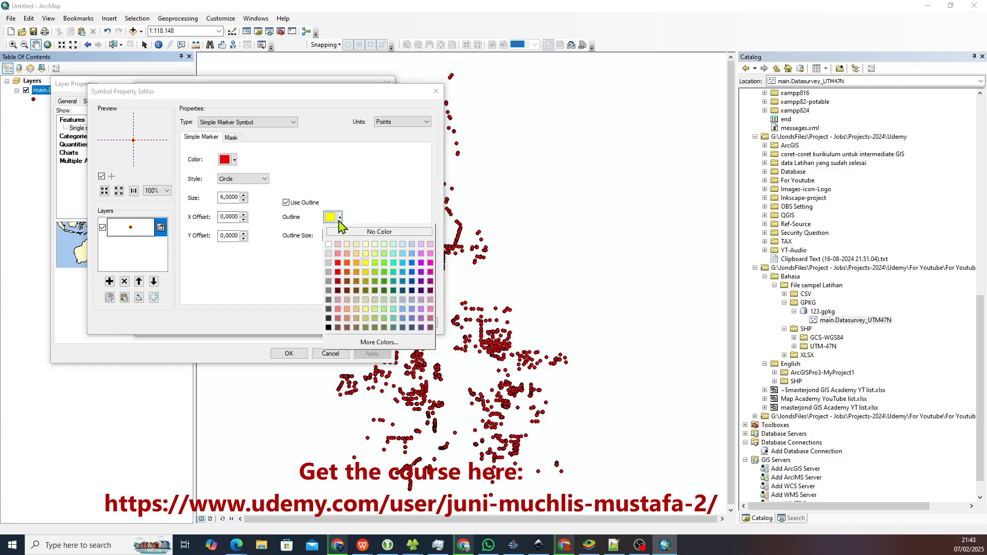
click(386, 273)
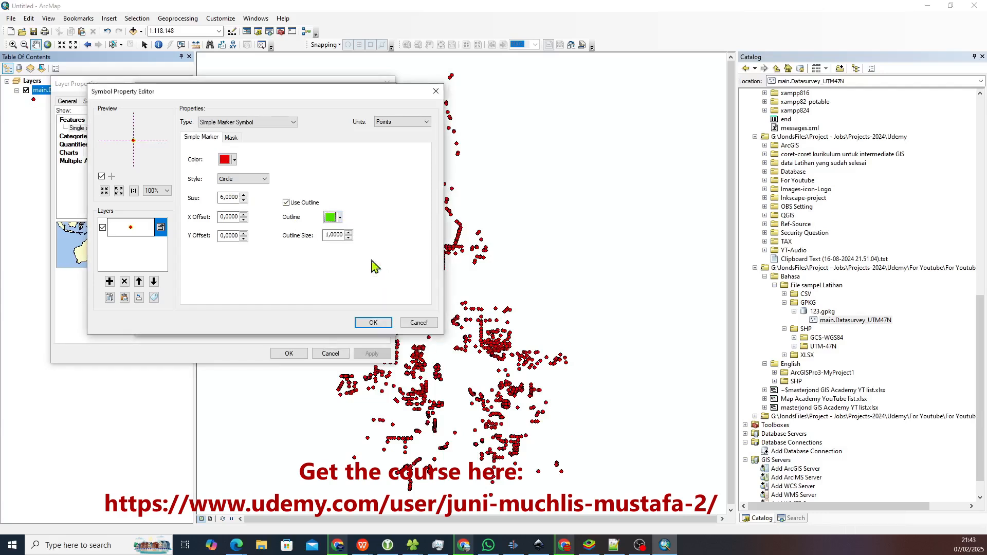
click(333, 216)
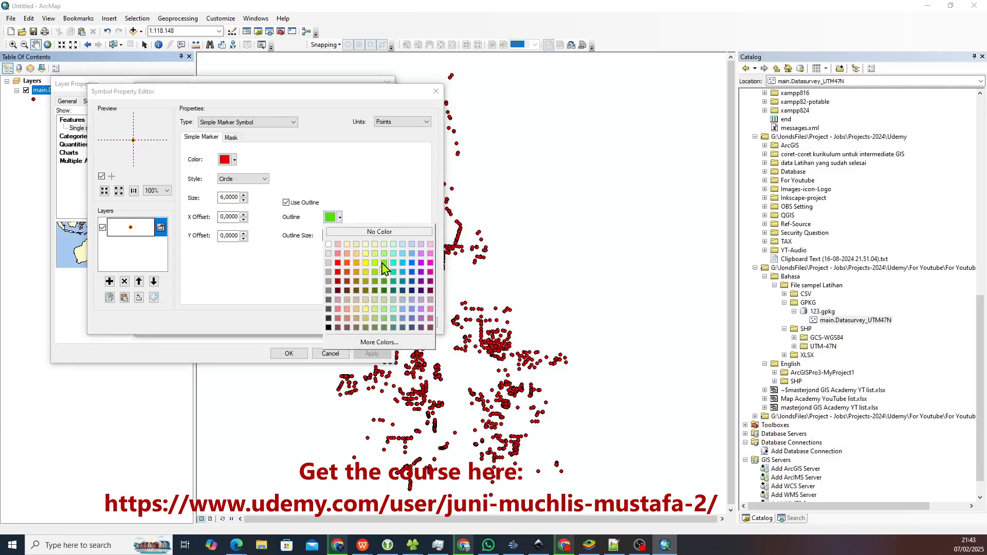
click(383, 263)
Give the point symbol a blue outline with outline size 2 and apply it to the layer.
click(333, 217)
click(413, 271)
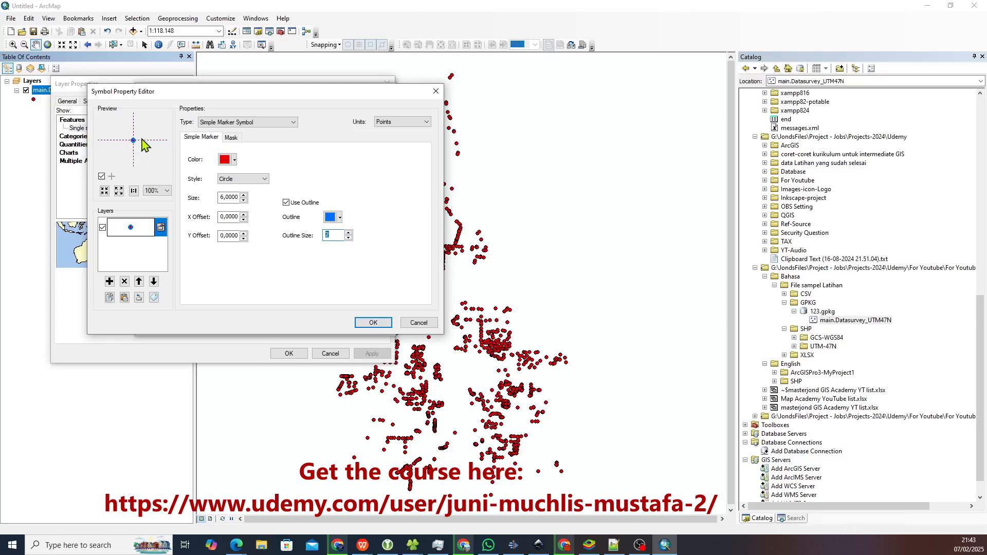
click(373, 323)
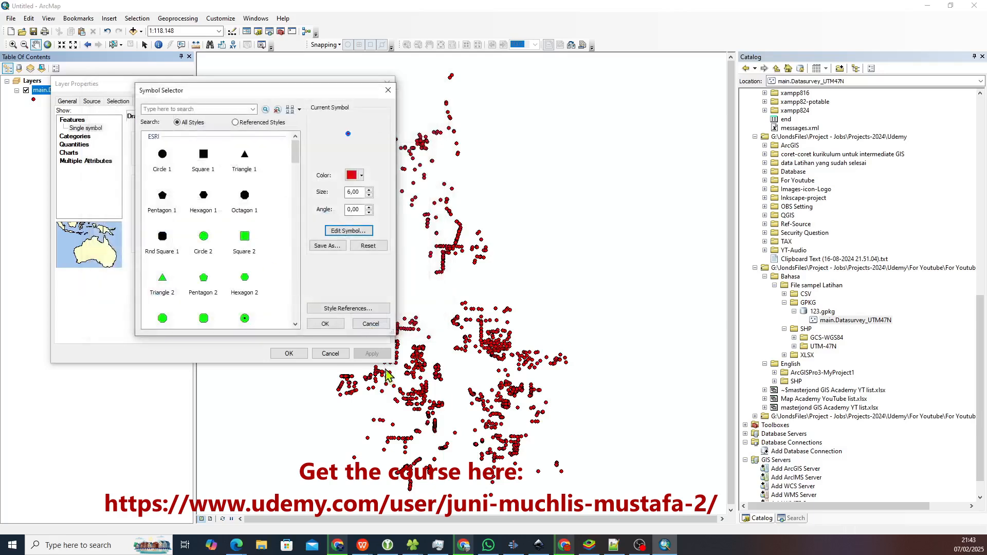
click(325, 323)
click(371, 354)
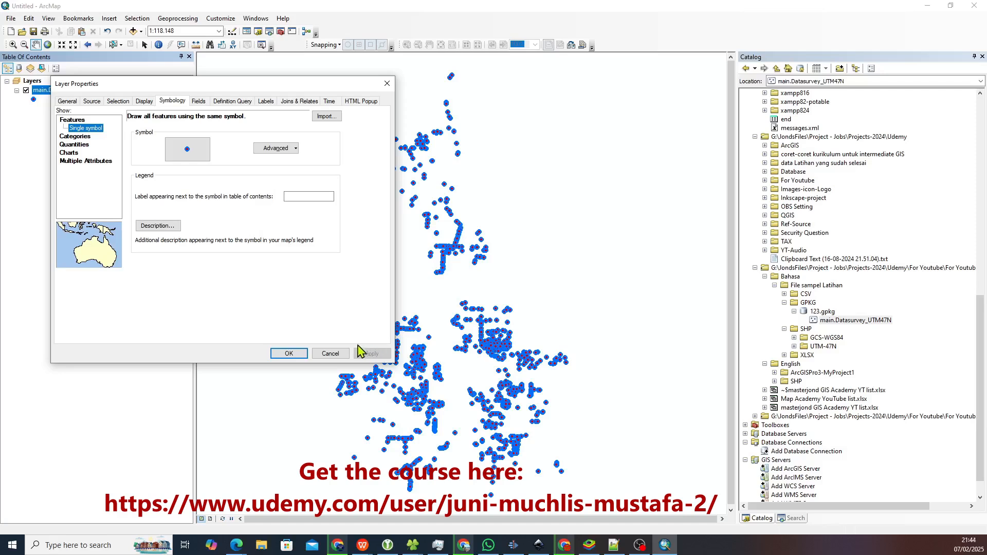
click(289, 353)
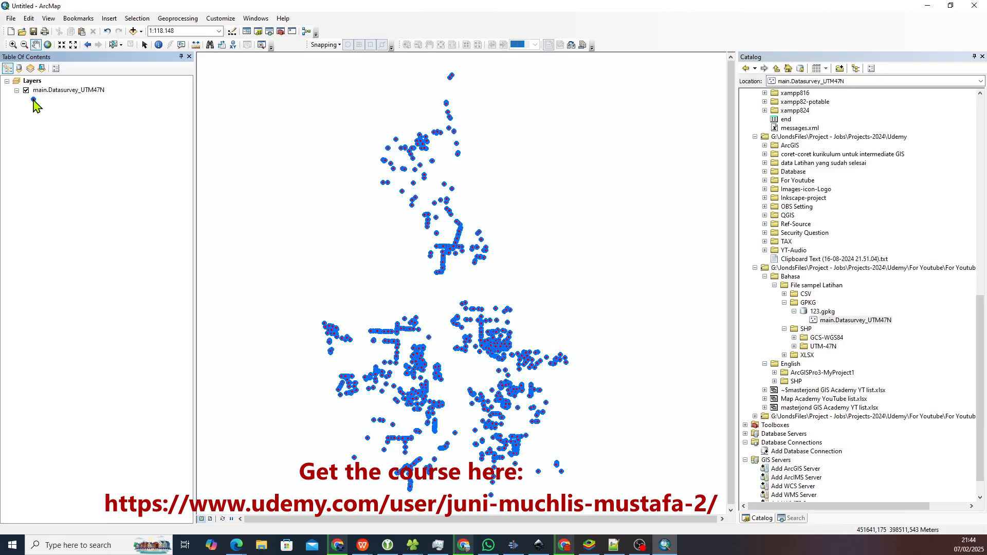
Open the survey layer's symbol from the layer list and set its fill colour to Solar Yellow.
click(33, 100)
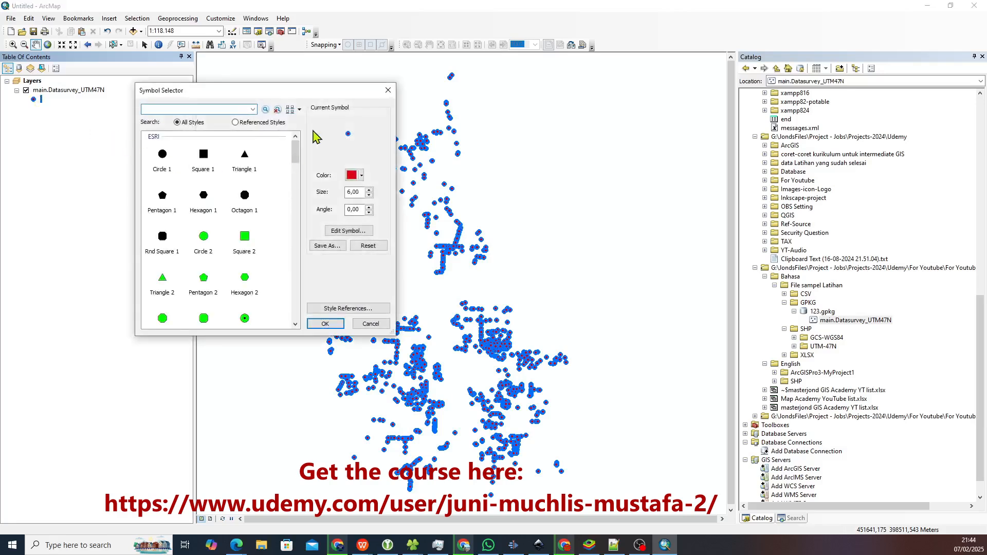
drag(333, 95, 241, 121)
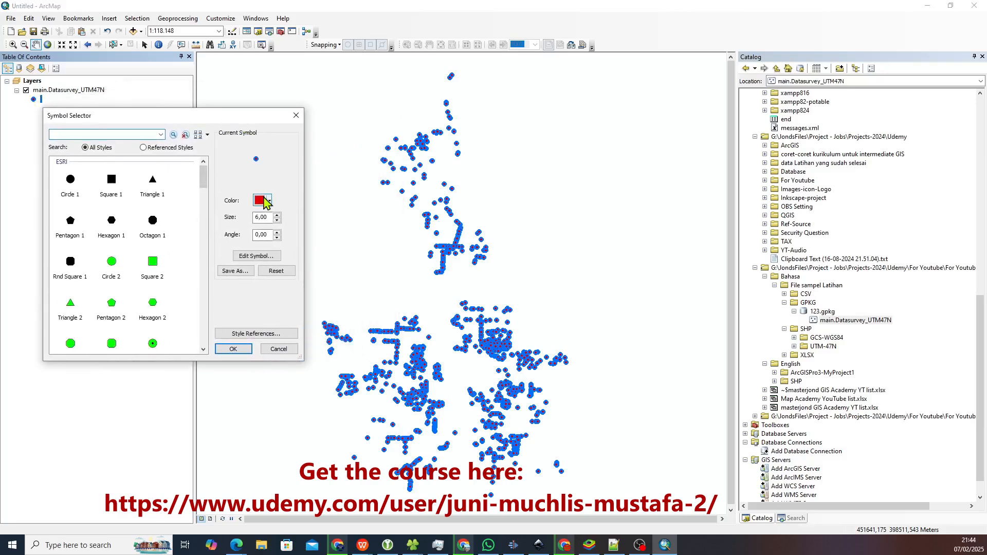
click(263, 201)
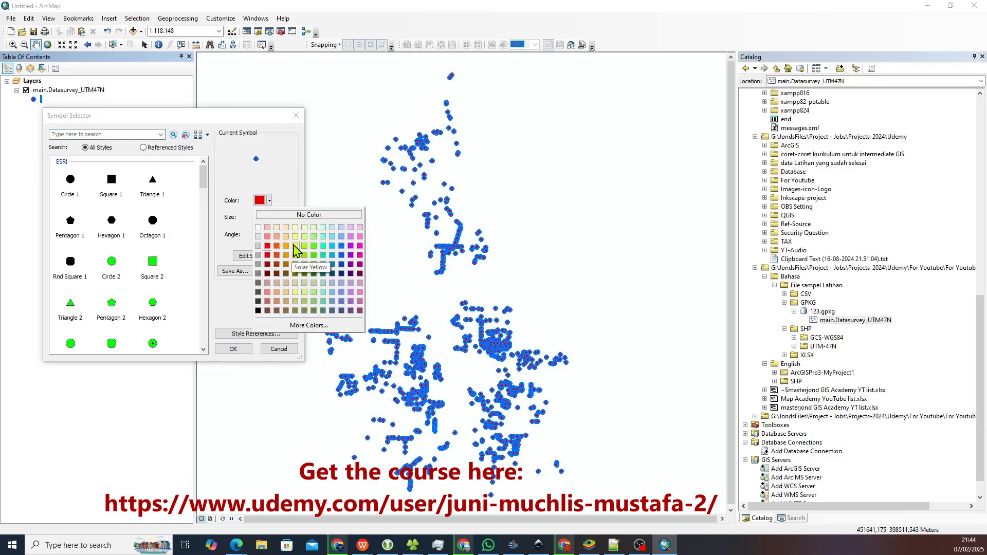
click(295, 250)
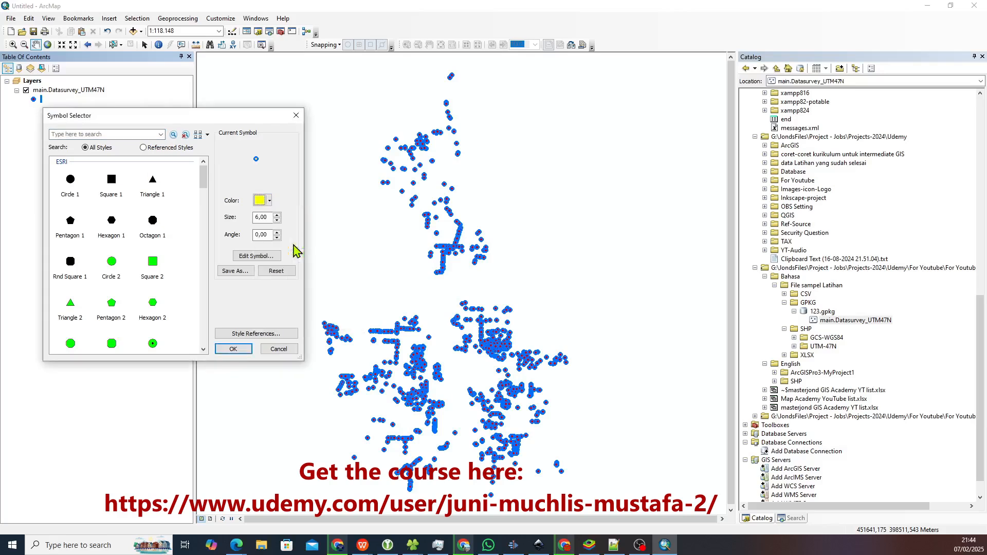
Change the point symbol's outline to red, reduce its outline size, and apply the symbol to the layer.
click(269, 255)
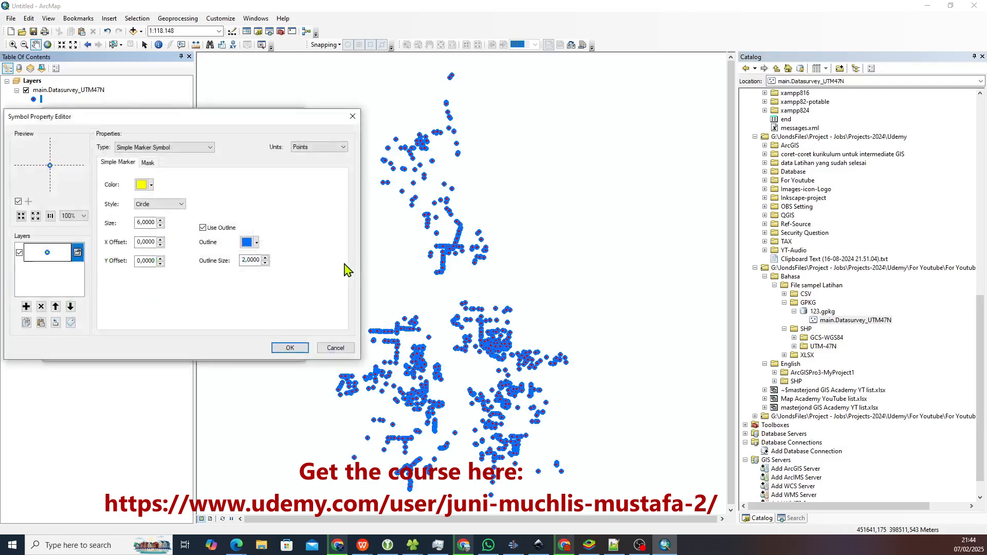
click(257, 242)
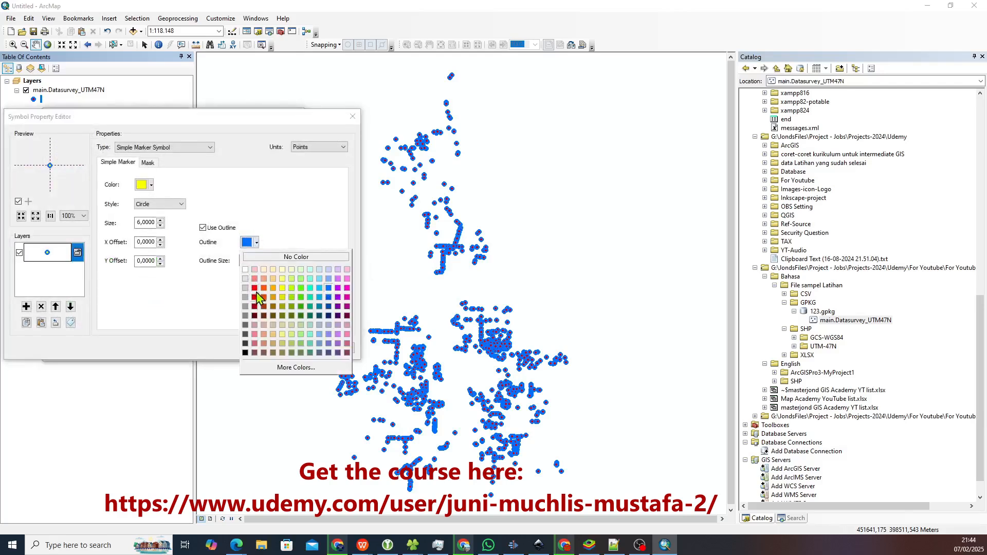
click(255, 289)
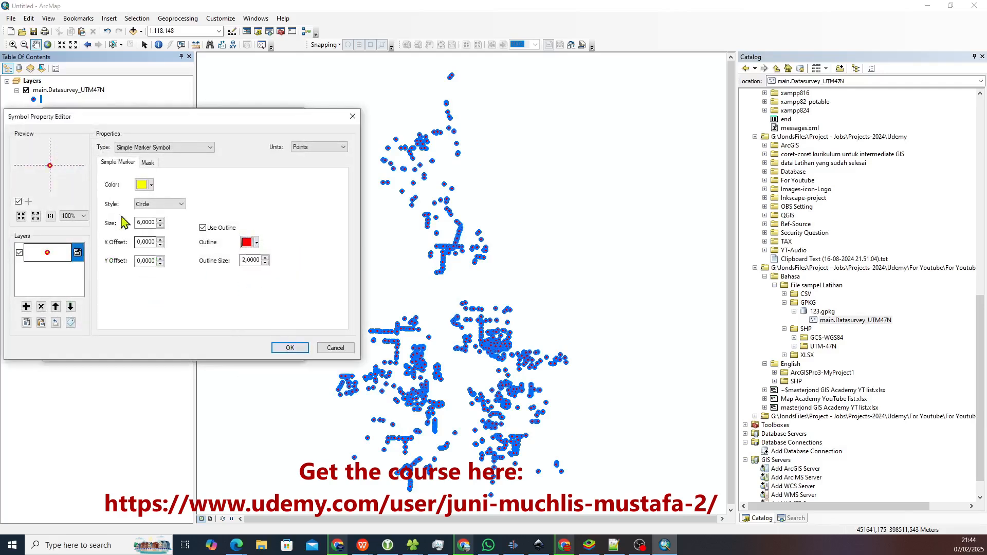
click(266, 263)
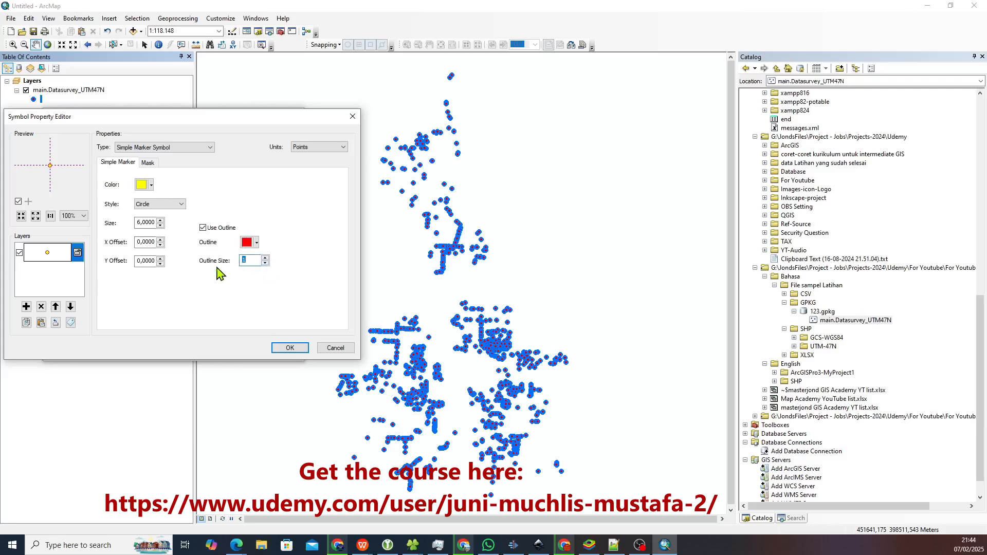
click(287, 349)
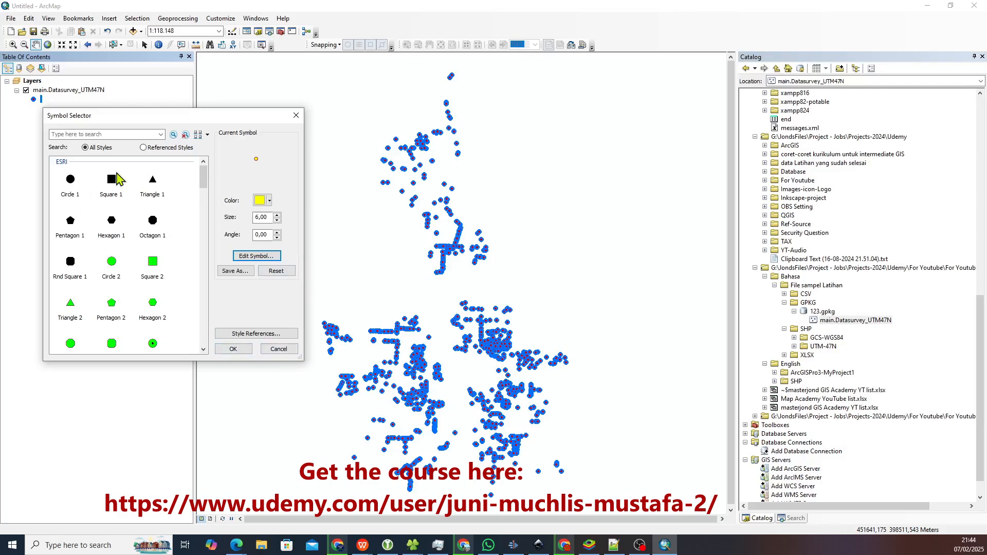
click(234, 349)
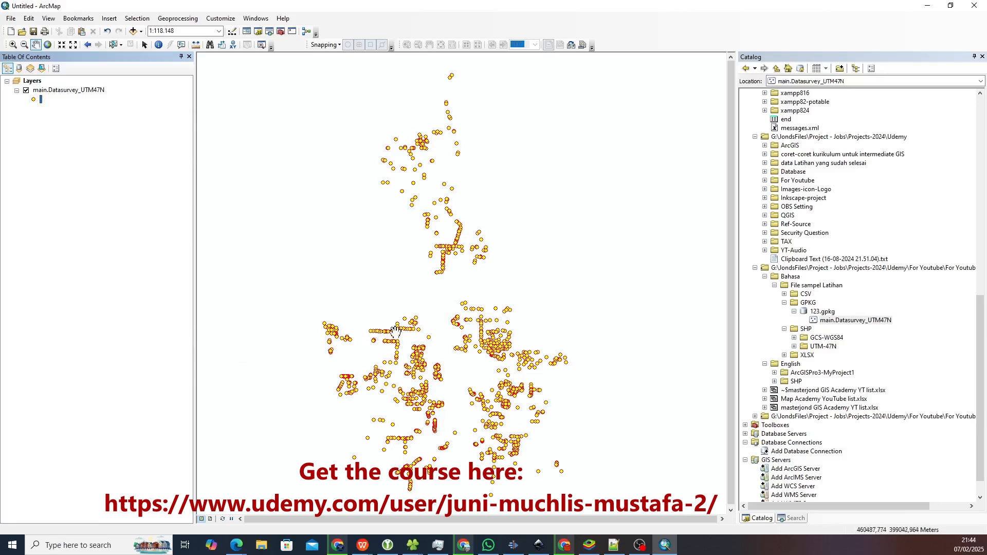
mouse_move(422, 294)
mouse_down()
mouse_move(394, 289)
mouse_move(432, 301)
mouse_up()
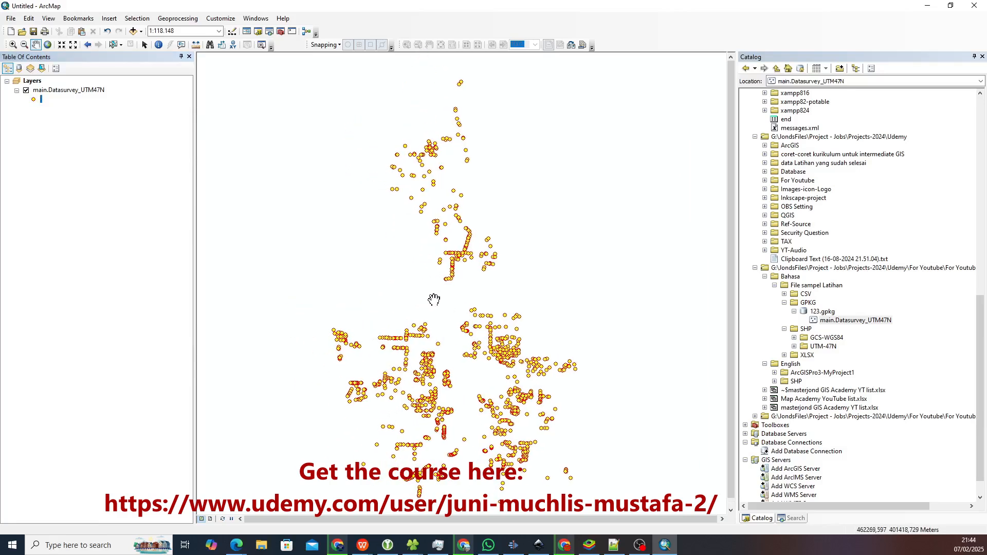